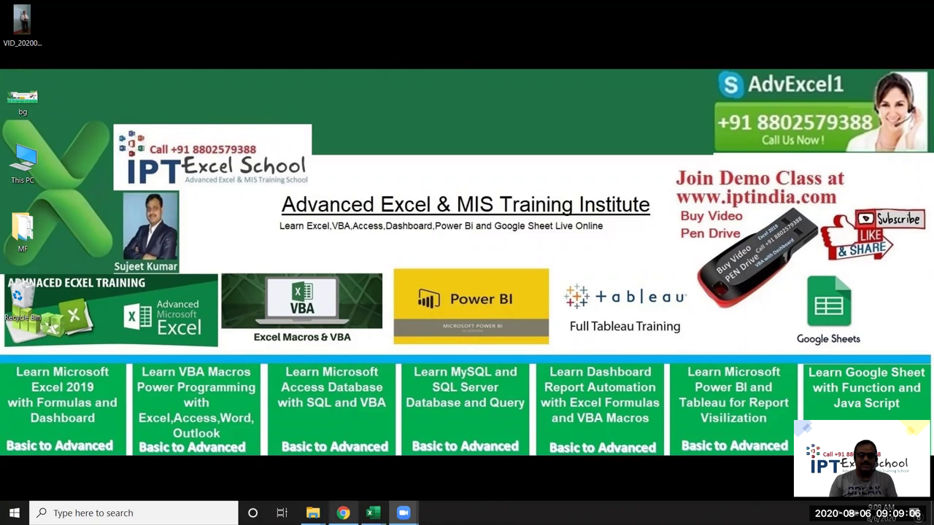
Restore the Chrome browser window from the taskbar
left_click(342, 512)
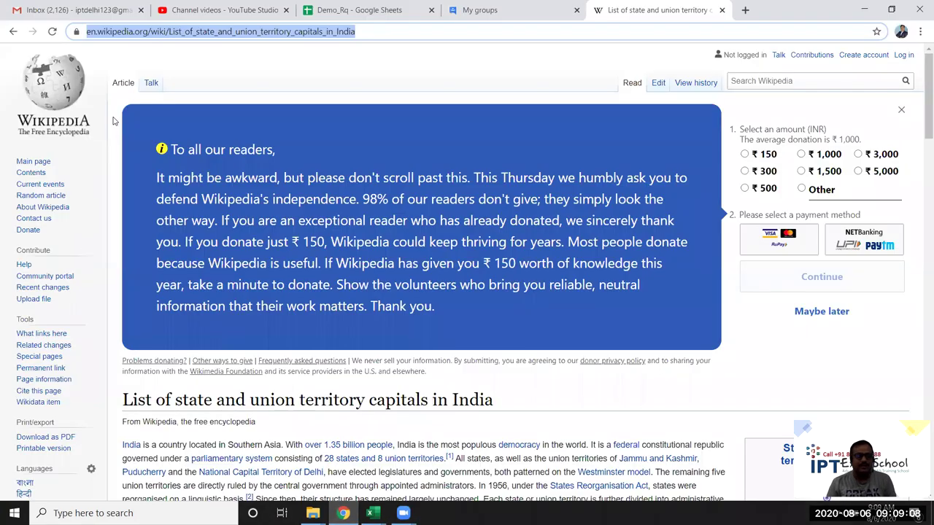
Scroll the Wikipedia capitals article to the 36-row States and Union Territories table
left_click(307, 154)
scroll(307, 154, "down", 4)
scroll(307, 153, "down", 4)
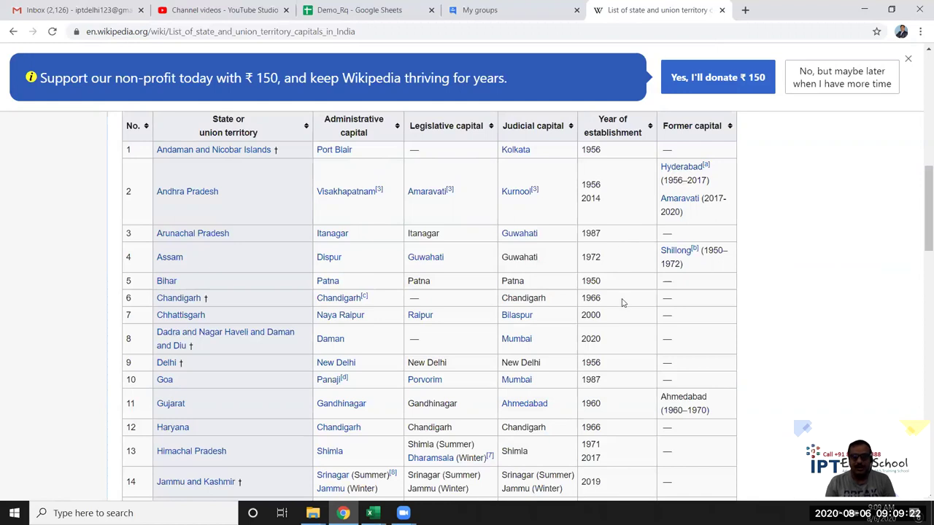
scroll(613, 317, "down", 4)
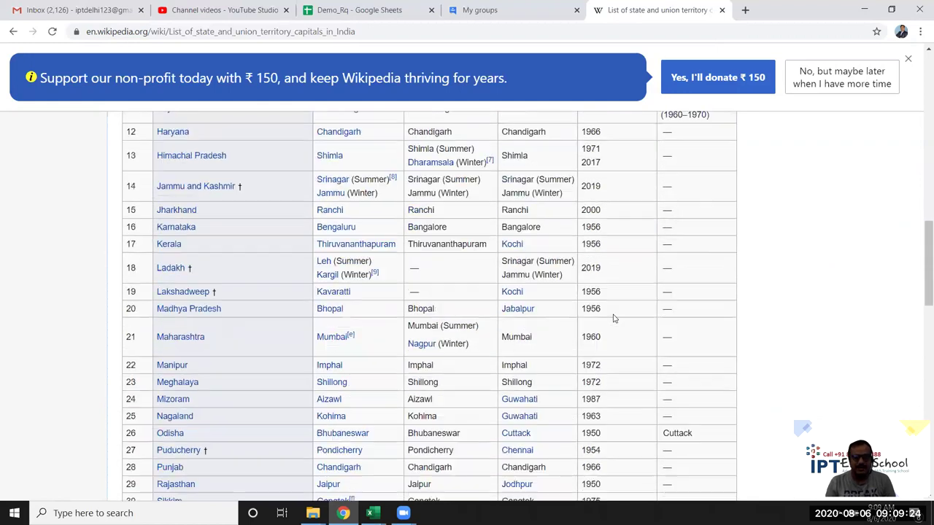
scroll(612, 318, "down", 5)
scroll(612, 318, "up", 4)
scroll(612, 318, "down", 1)
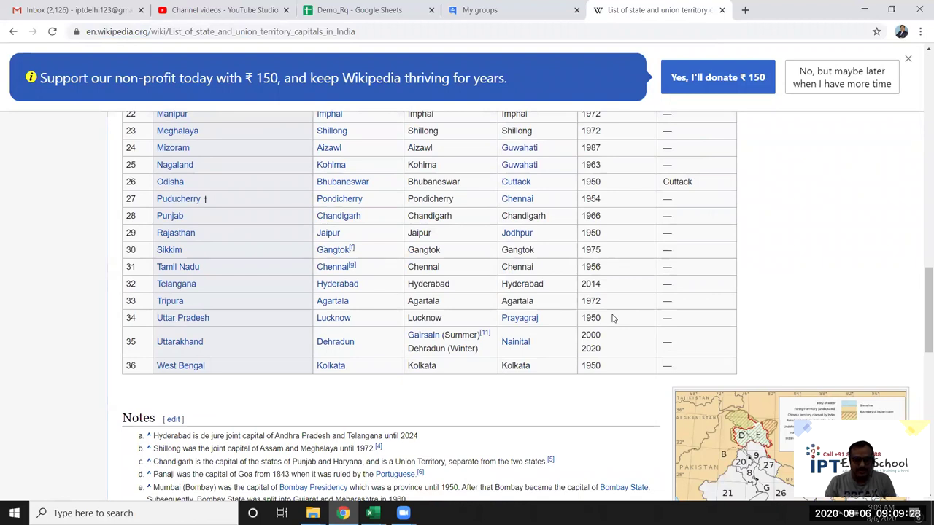
scroll(613, 318, "up", 3)
scroll(612, 318, "up", 2)
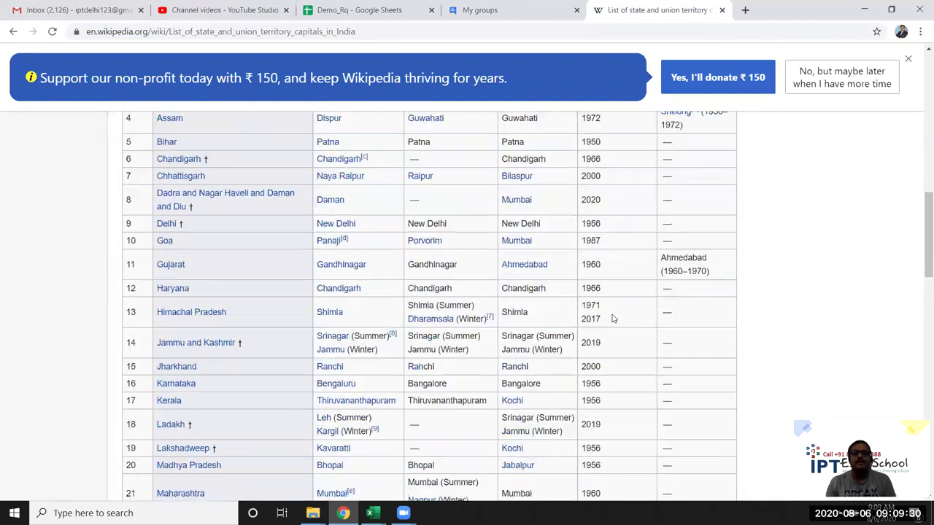
scroll(613, 318, "up", 1)
scroll(612, 318, "up", 2)
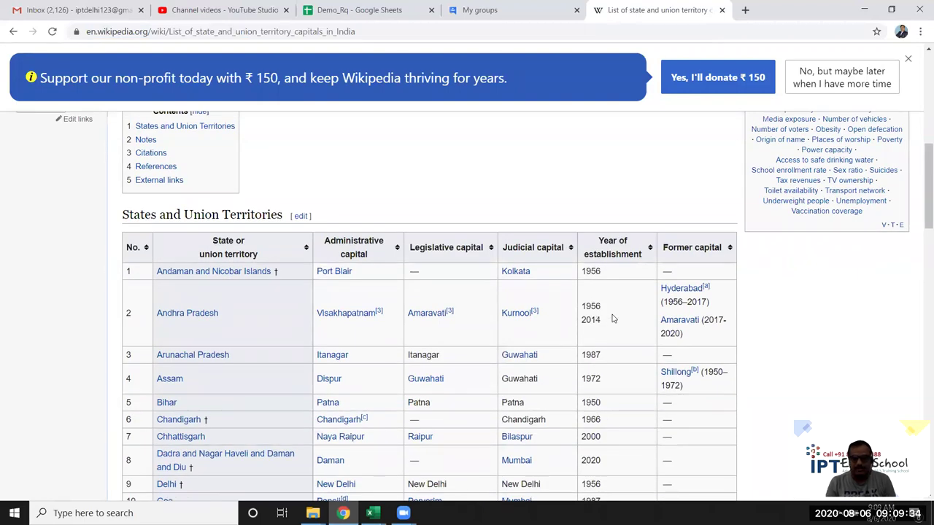
scroll(613, 318, "down", 1)
scroll(613, 318, "down", 1)
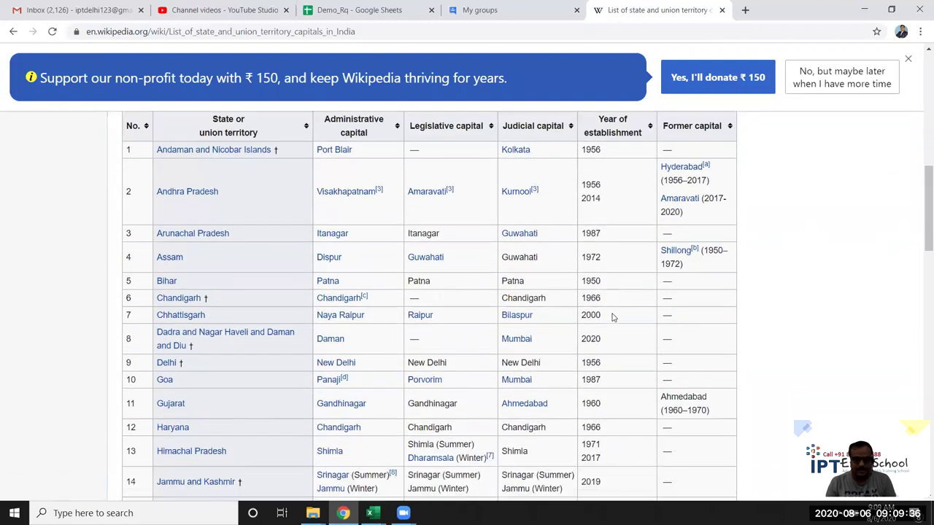
scroll(613, 318, "down", 1)
scroll(613, 318, "down", 2)
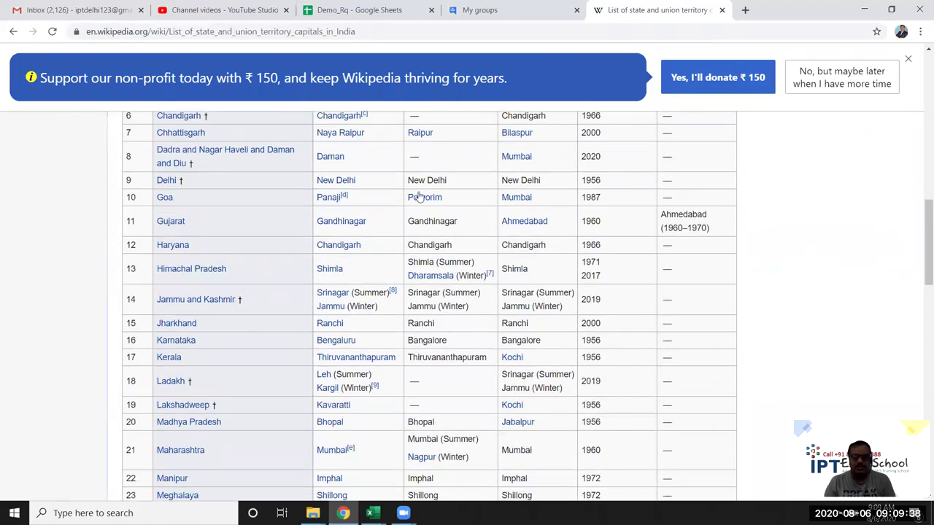
Copy the Wikipedia capitals page URL and switch to the Excel workbook Book1
left_click(371, 34)
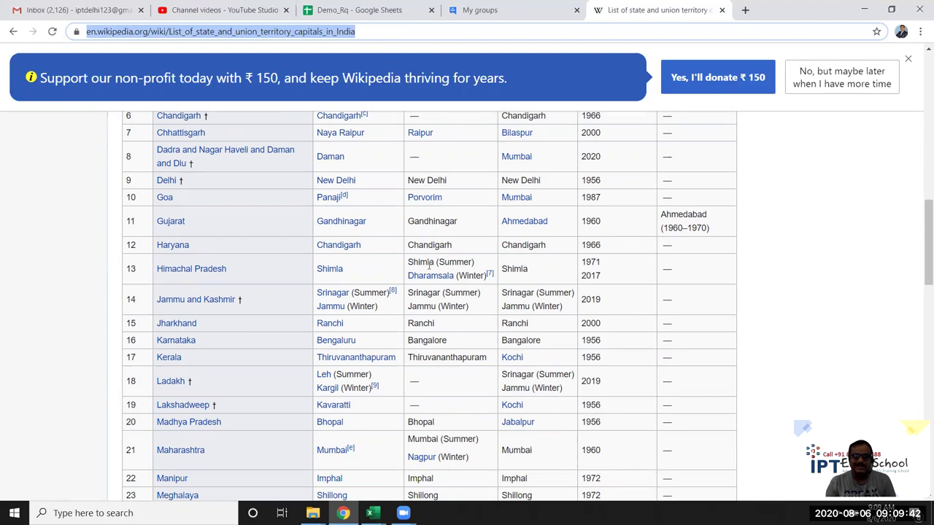
scroll(418, 239, "down", 2)
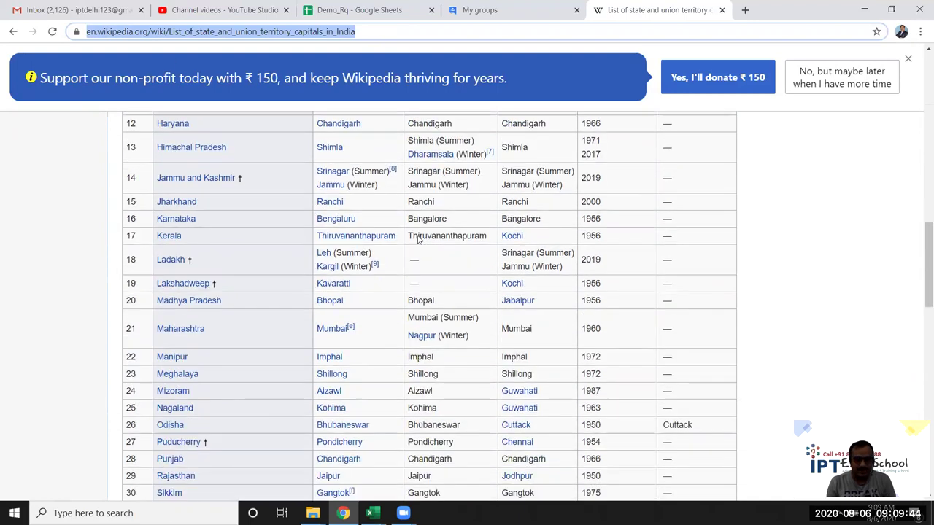
scroll(418, 239, "down", 2)
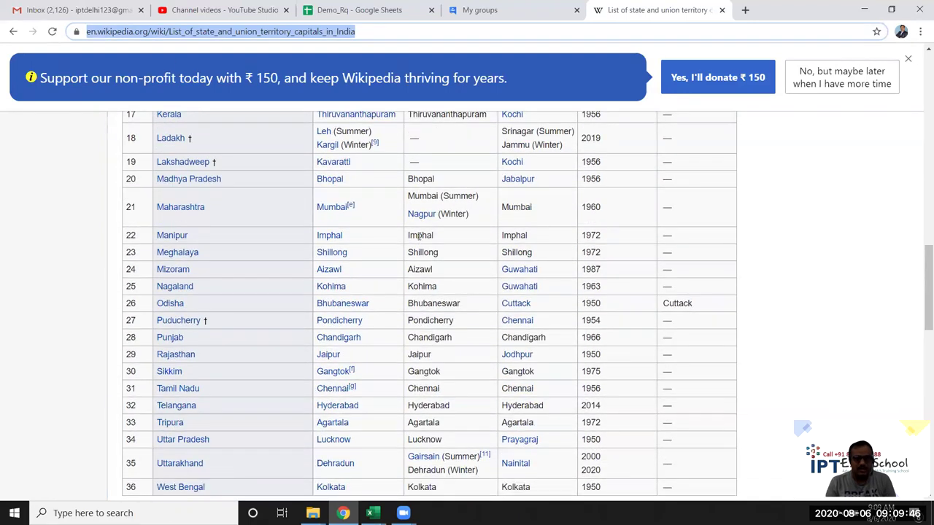
scroll(313, 215, "up", 2)
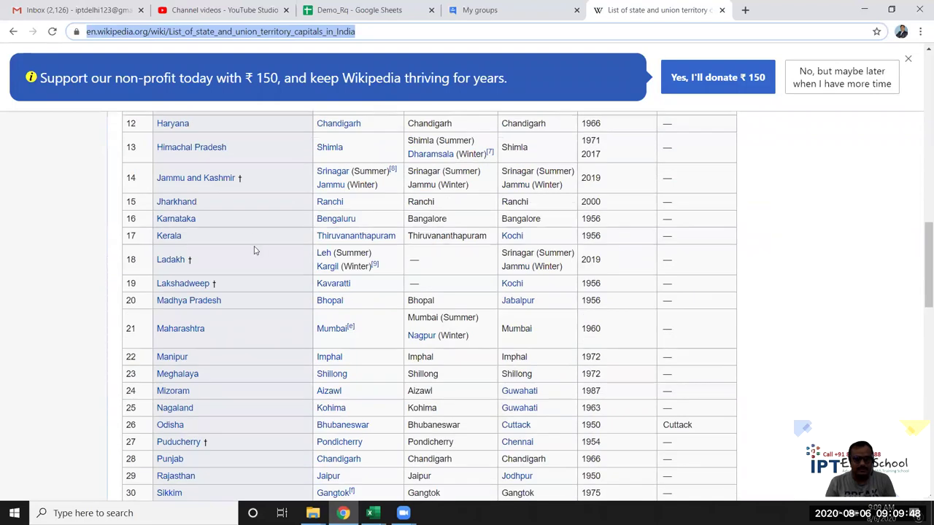
scroll(255, 250, "up", 1)
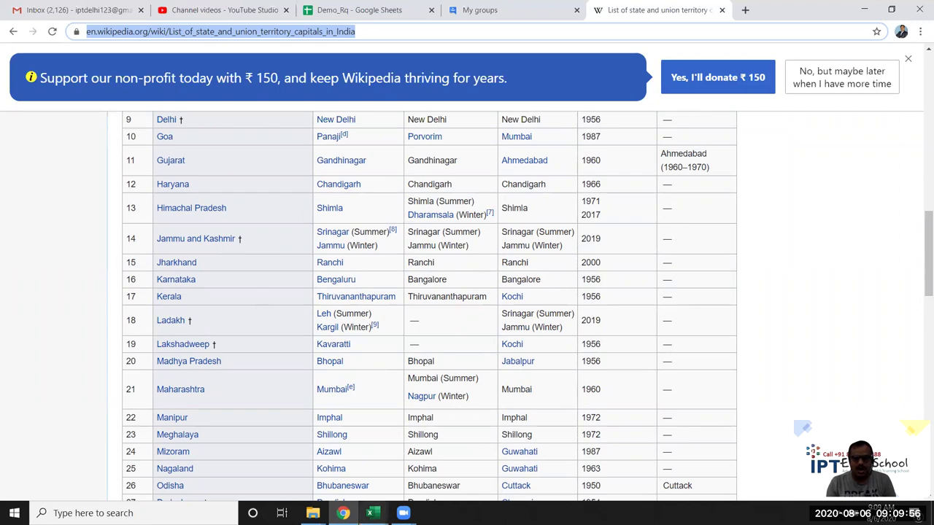
mouse_move(370, 512)
left_click(299, 463)
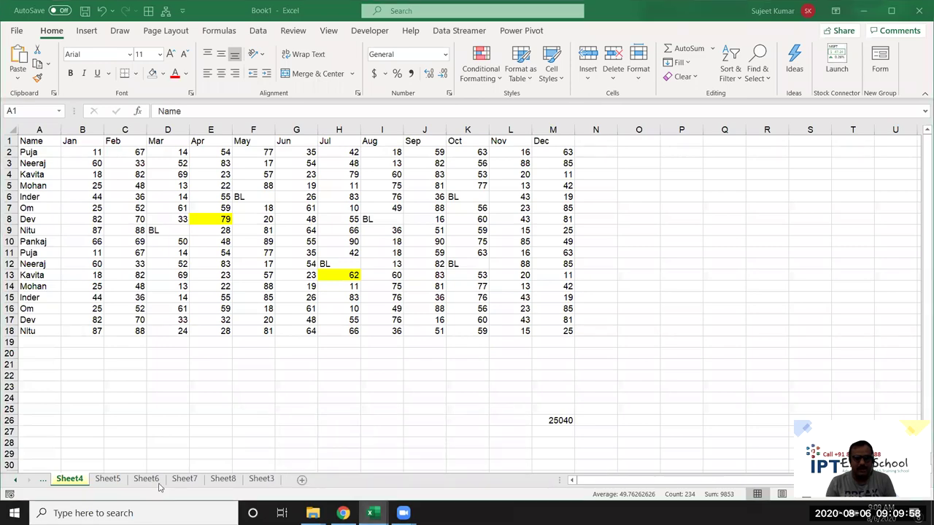
On the empty Sheet7 at cell A1, start a Data From Web import
key("ctrl+a")
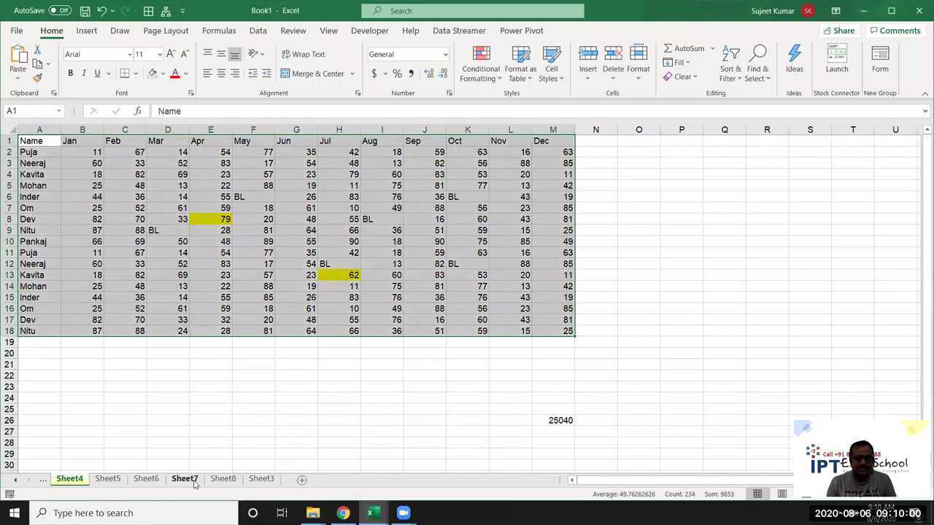
left_click(184, 479)
left_click(43, 139)
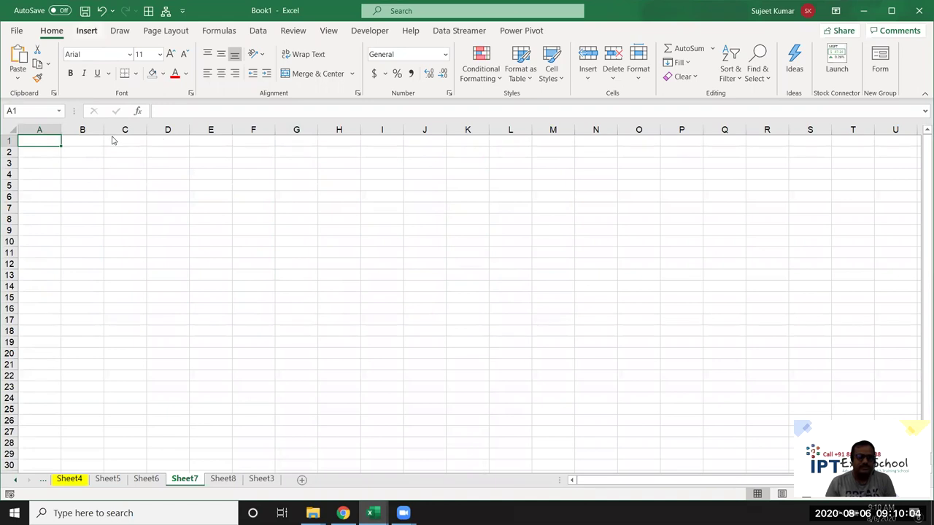
left_click(87, 31)
left_click(257, 32)
left_click(45, 65)
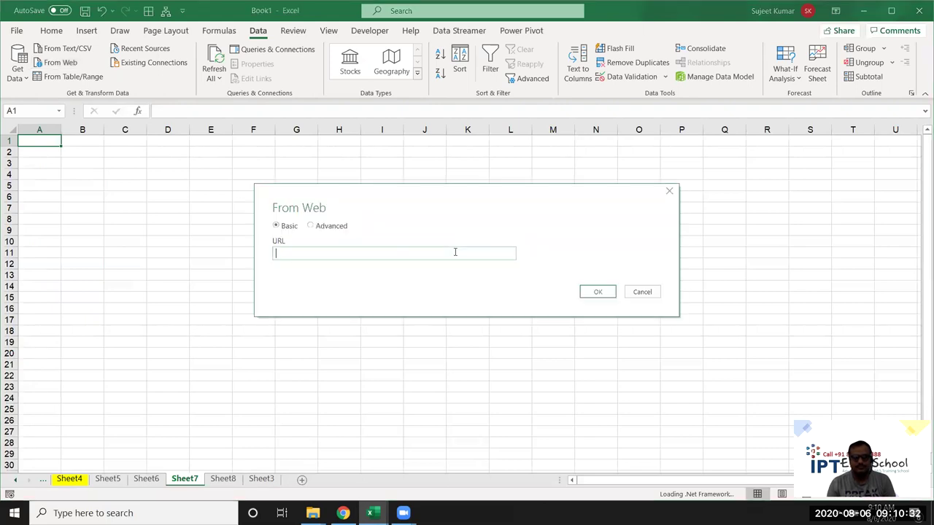
Paste the copied Wikipedia capitals URL as the From Web source and confirm
key("ctrl+v")
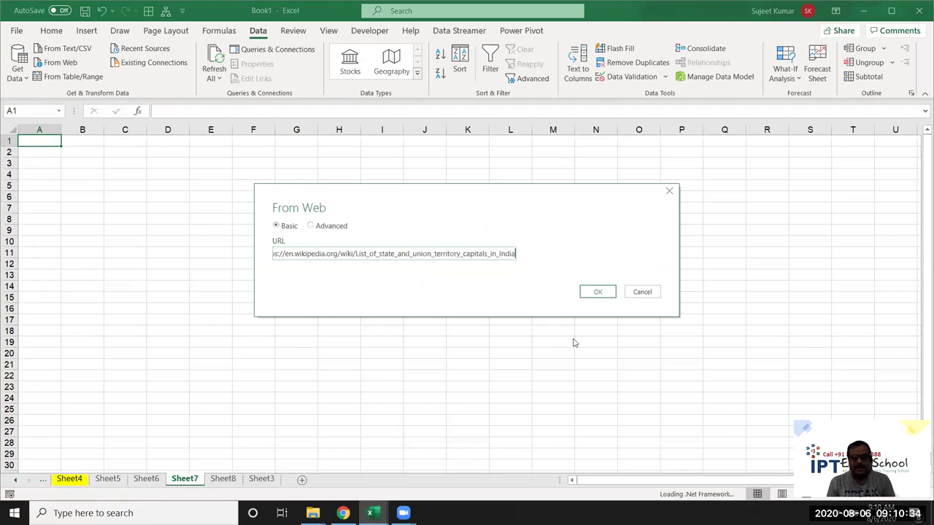
left_click(598, 293)
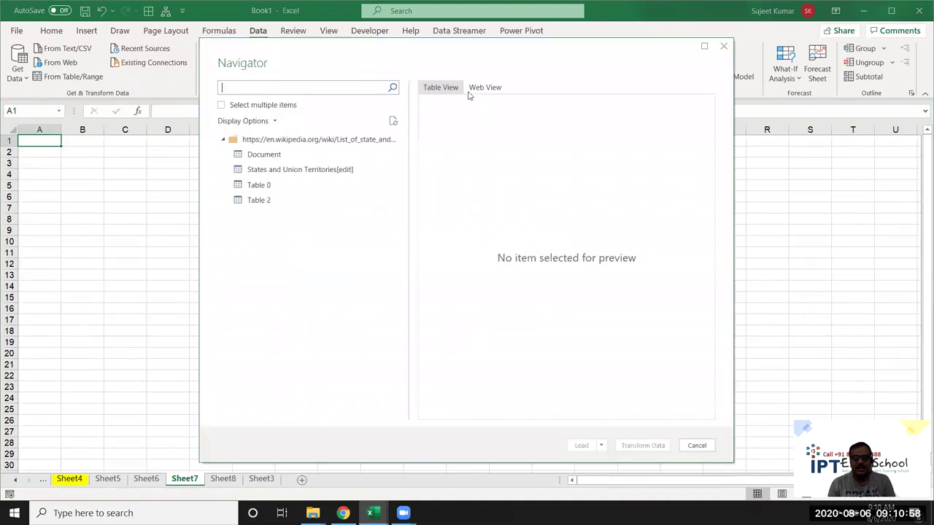
Compare Web View, Table 2 and Table 0, then preview States and Union Territories[edit]
left_click(478, 88)
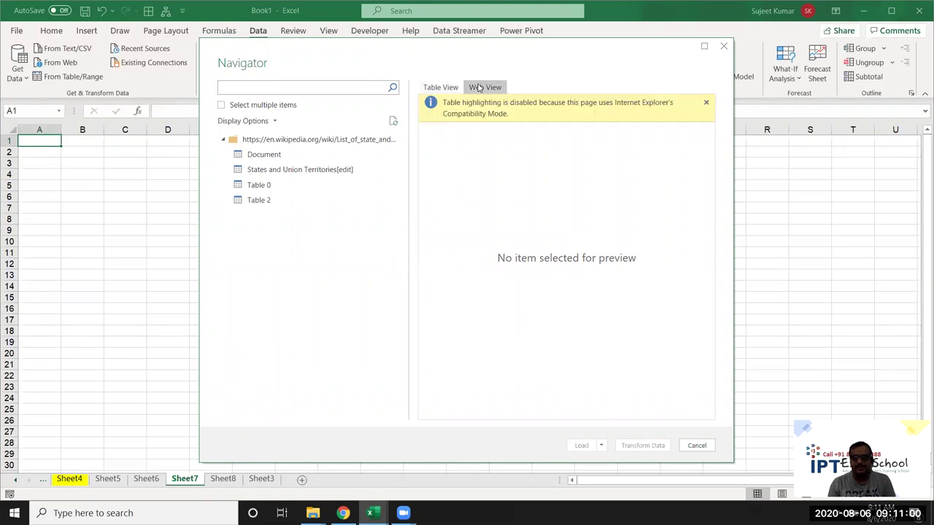
left_click(441, 91)
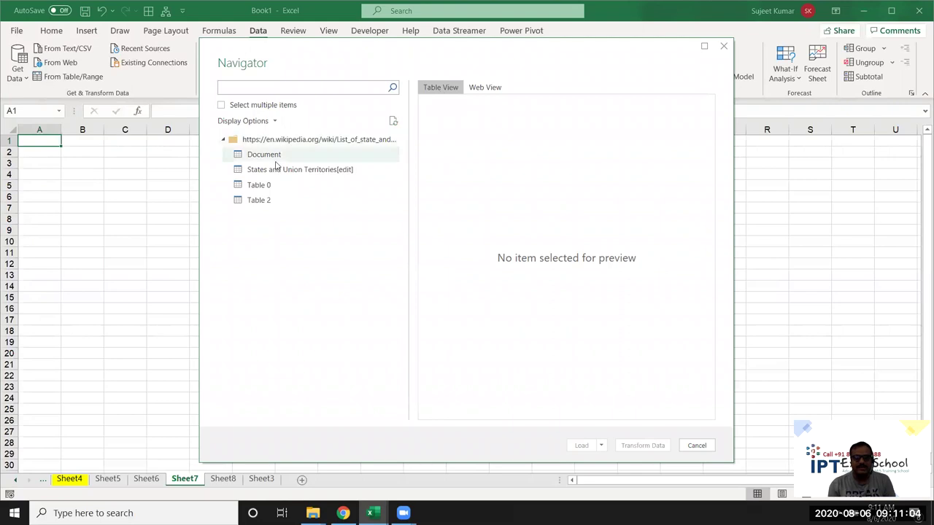
left_click(268, 200)
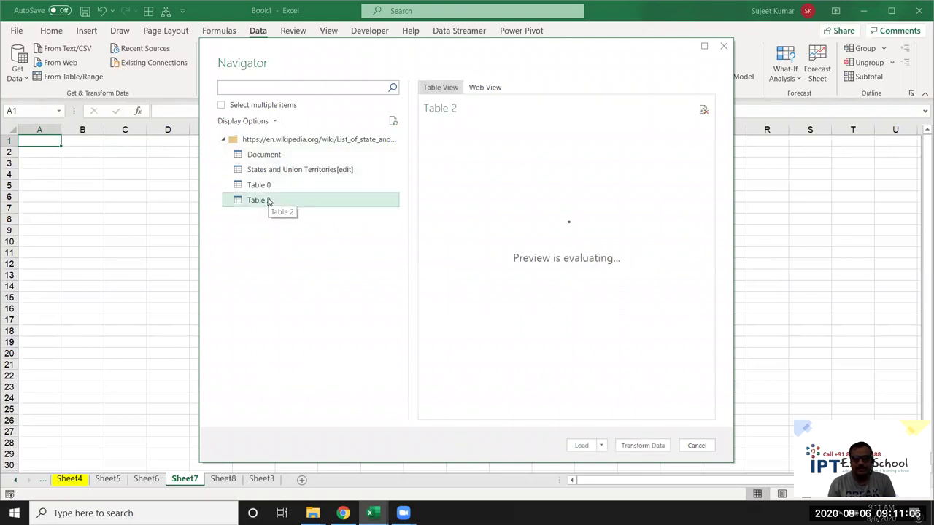
left_click(306, 188)
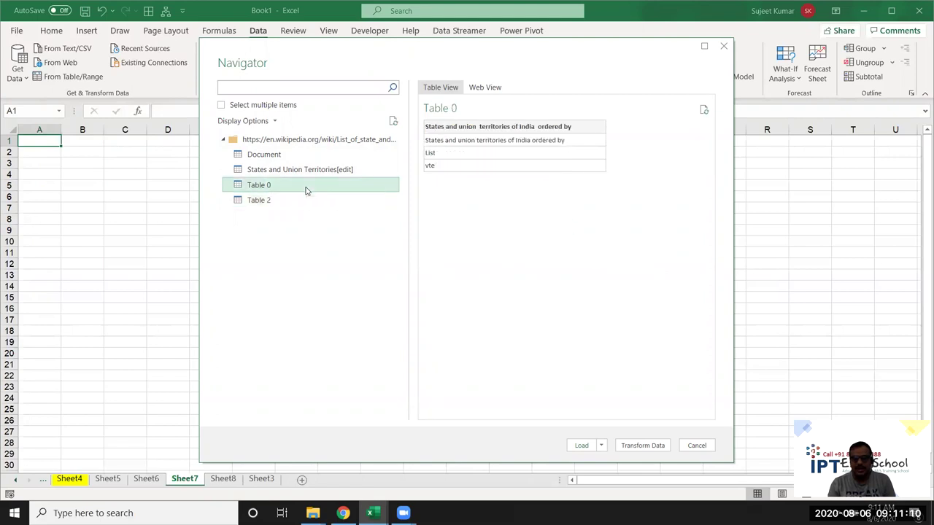
left_click(324, 174)
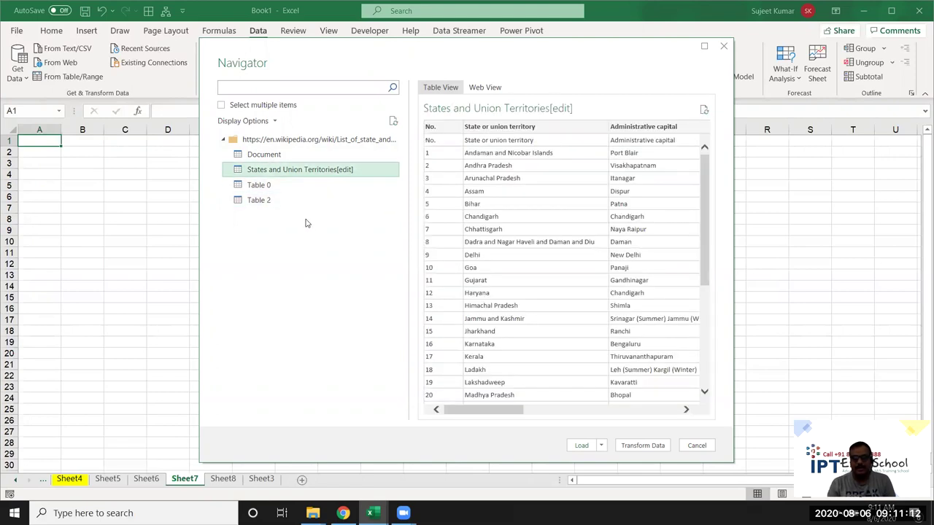
mouse_move(519, 410)
left_mouse_down()
mouse_move(707, 419)
mouse_move(429, 411)
left_mouse_up()
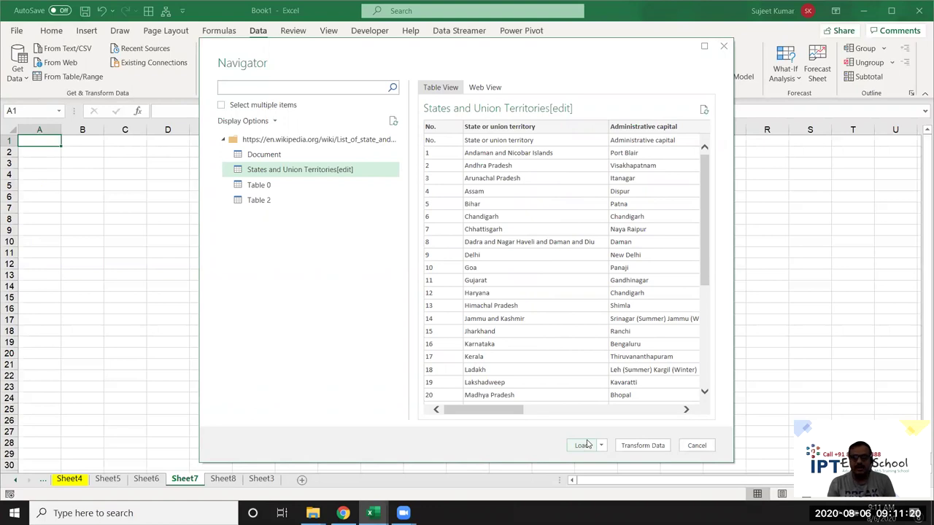
Check the States and Union Territories[edit] columns and load it into a new sheet
left_click_drag(523, 410, 617, 423)
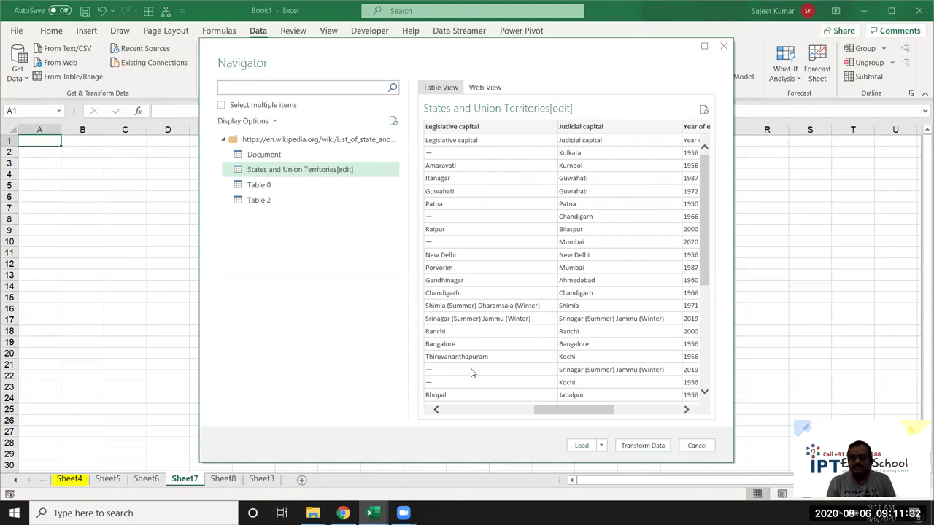
left_click(581, 451)
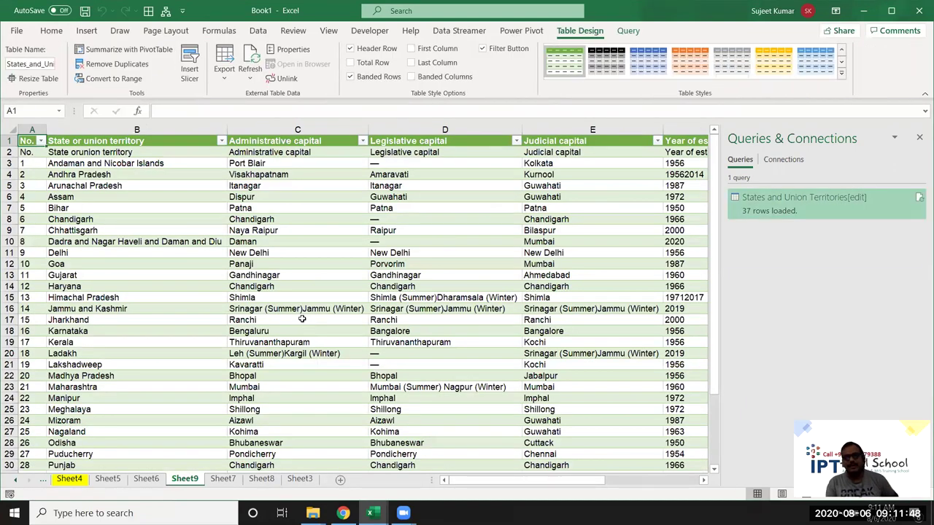
Close the Queries & Connections pane, review the Sheet9 table, then minimise Excel with Windows+D
left_click(562, 241)
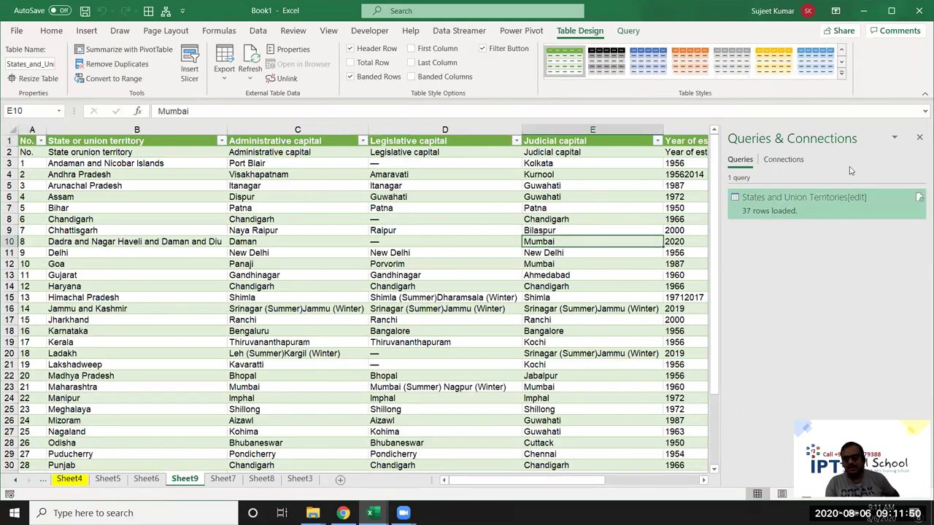
left_click(919, 139)
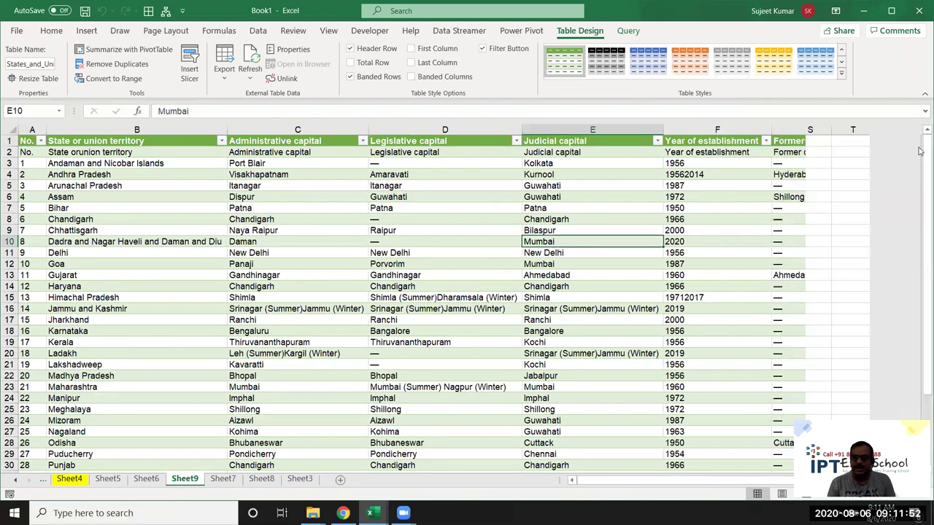
left_click(372, 221)
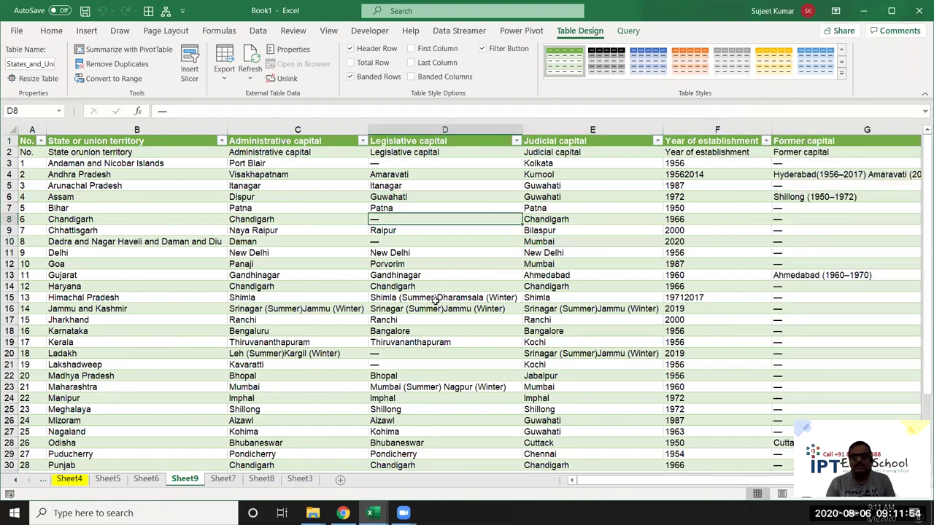
scroll(435, 300, "down", 4)
scroll(435, 299, "down", 1)
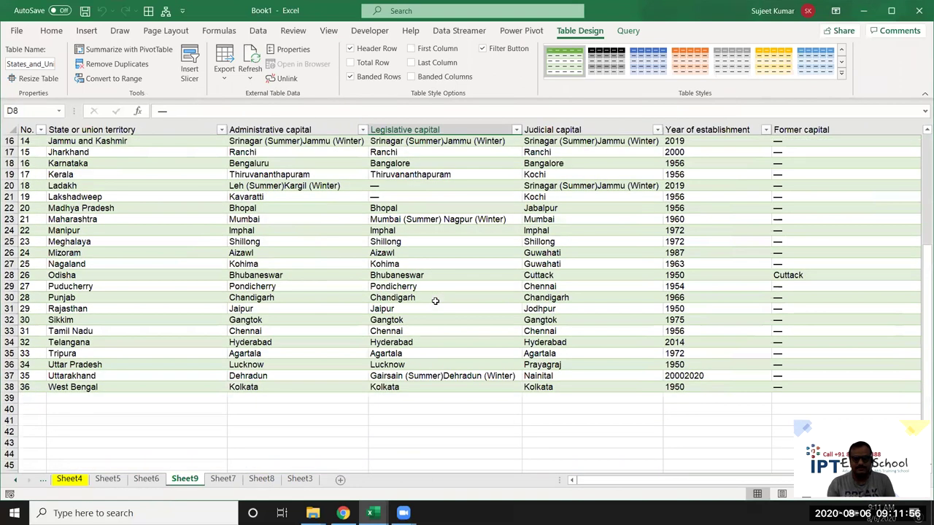
scroll(435, 301, "up", 5)
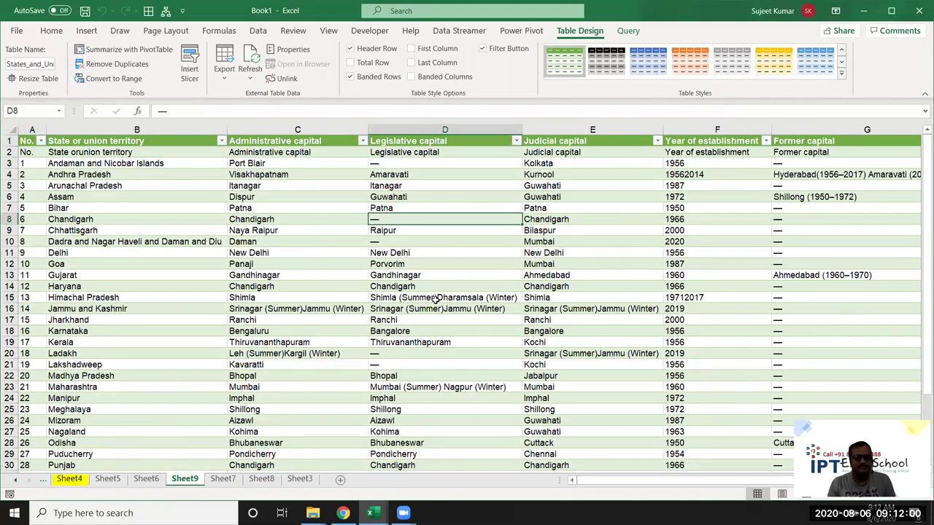
key("super+d")
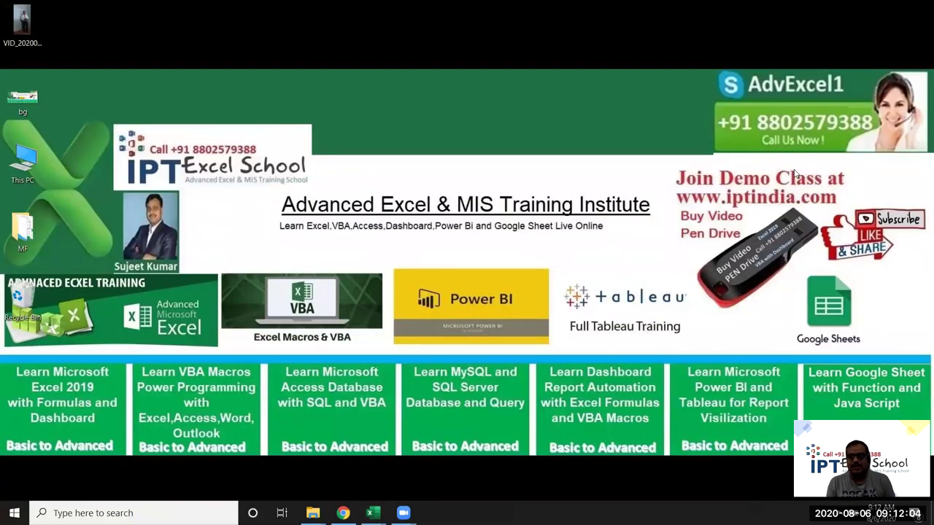
left_click_drag(865, 134, 875, 143)
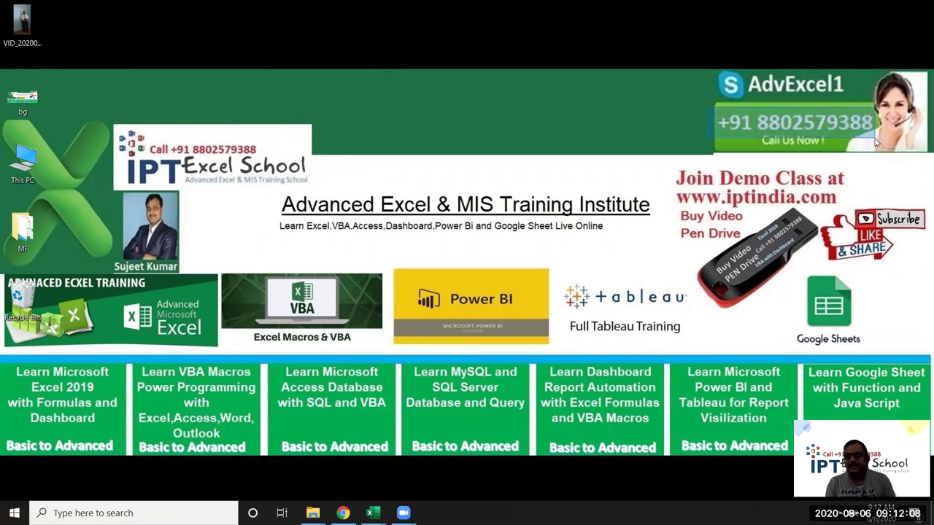
left_click_drag(876, 142, 876, 142)
left_click_drag(669, 194, 840, 211)
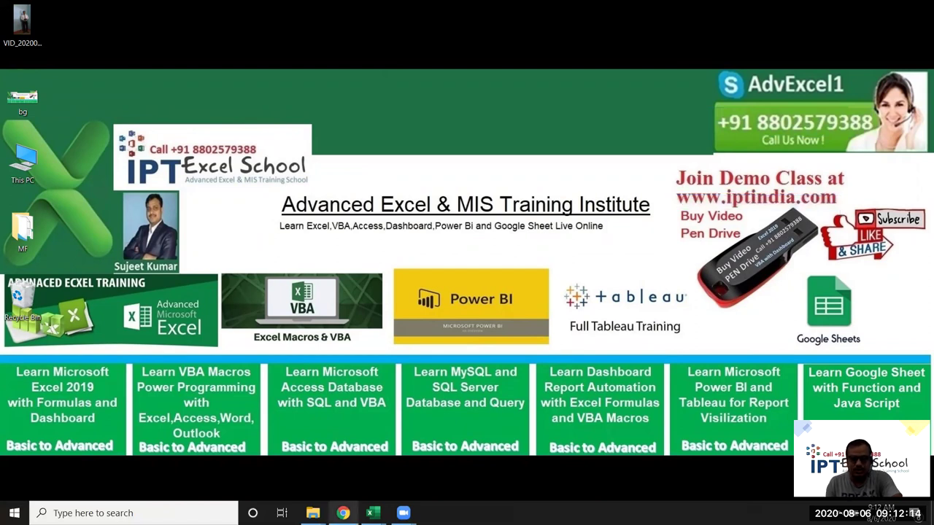
mouse_move(402, 512)
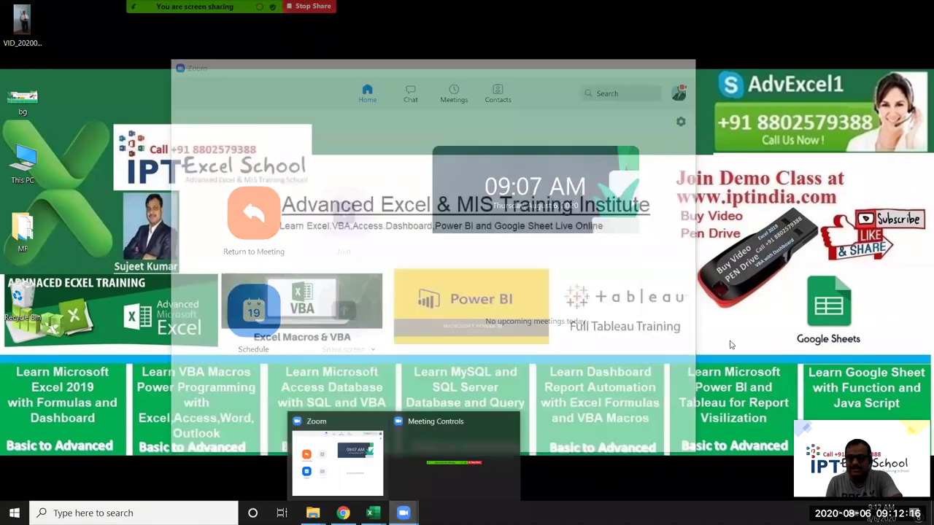
left_click_drag(667, 161, 842, 331)
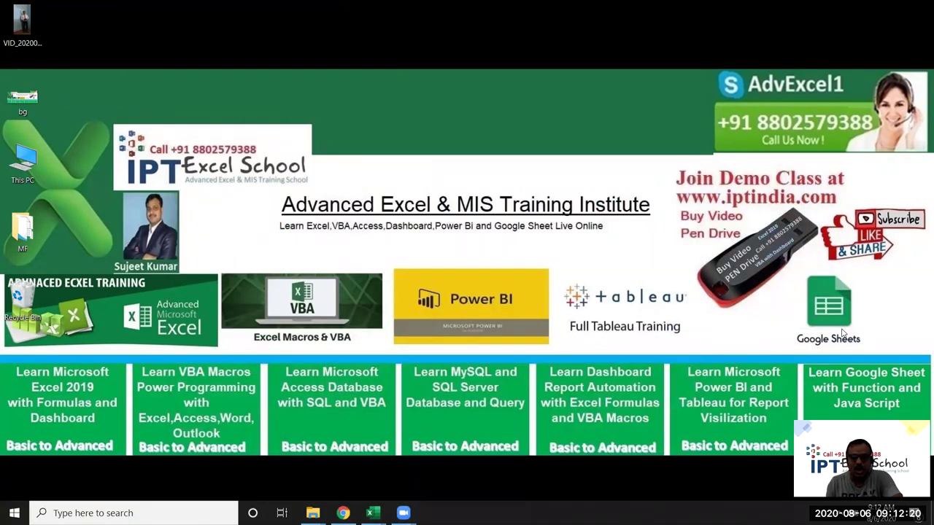